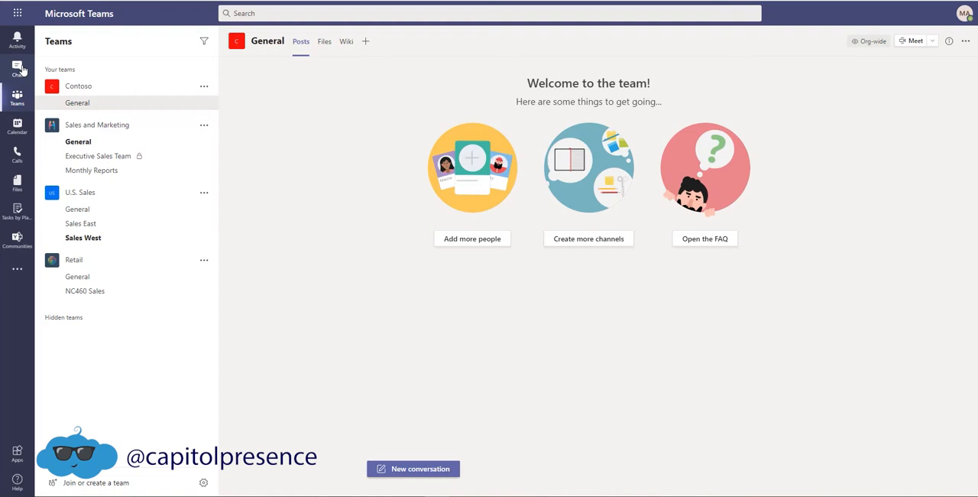
Open the chats and look through the message history of the most recent group chat.
{"action": "left_click", "coordinate": [21, 70]}
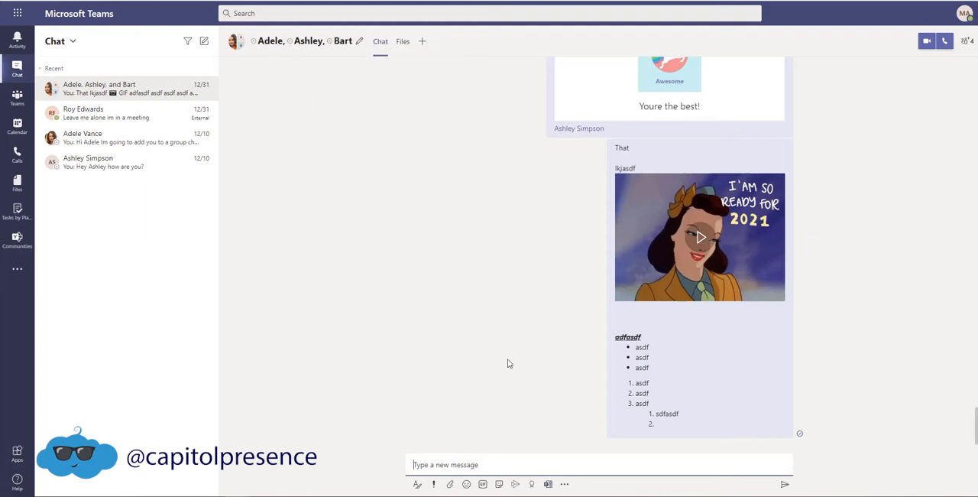
{"action": "scroll", "coordinate": [509, 359], "scroll_direction": "up", "scroll_amount": 10}
{"action": "scroll", "coordinate": [511, 348], "scroll_direction": "up", "scroll_amount": 2}
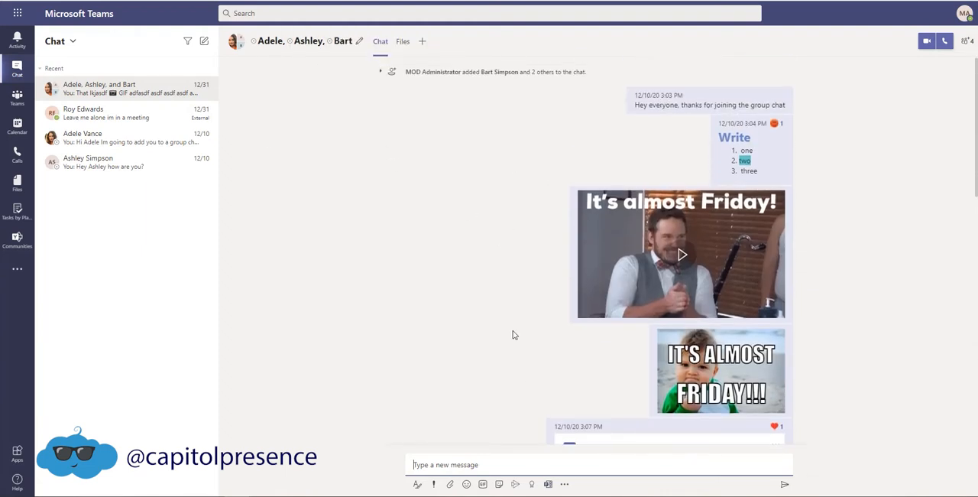
{"action": "scroll", "coordinate": [510, 335], "scroll_direction": "down", "scroll_amount": 10}
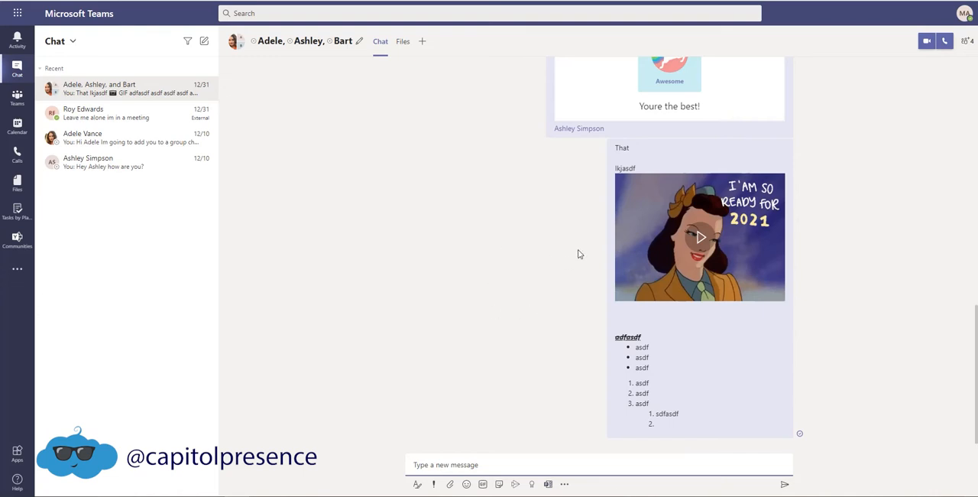
Open the General channel of the Sales and Marketing team.
{"action": "left_click", "coordinate": [17, 98]}
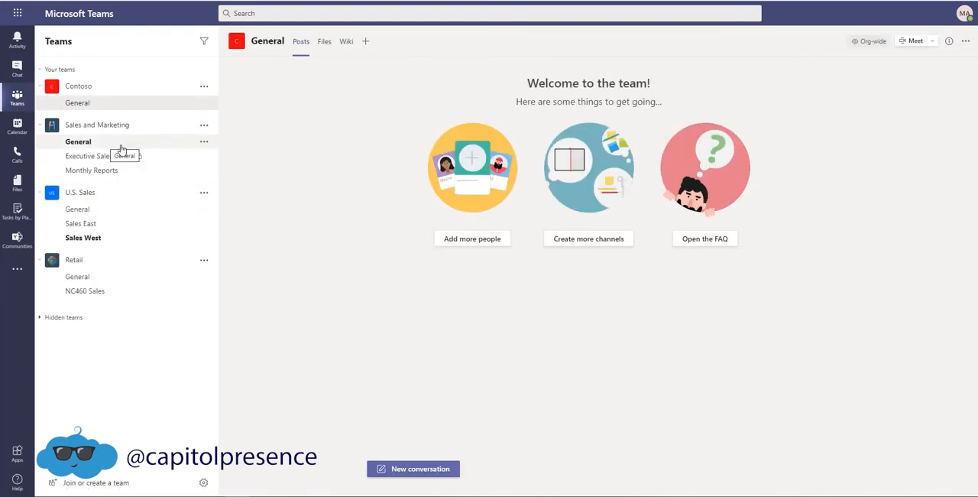
{"action": "left_click", "coordinate": [94, 147]}
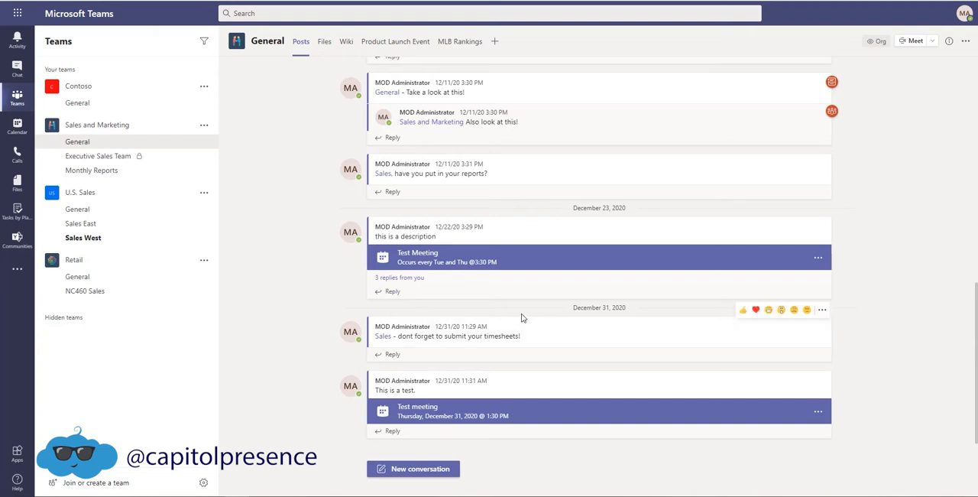
Set up an instant meeting in the channel with the subject "Test Meeting ABout Sales", and dismiss it without joining.
{"action": "left_click", "coordinate": [933, 43]}
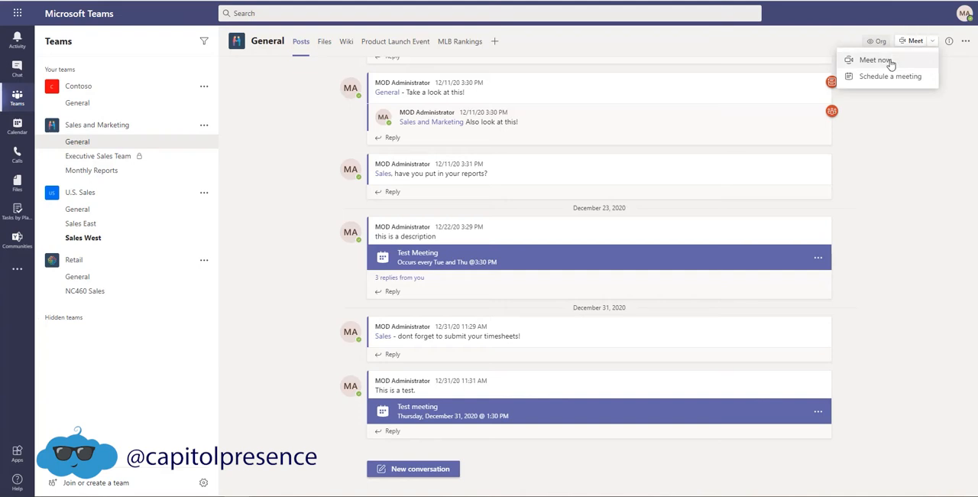
{"action": "left_click", "coordinate": [890, 63]}
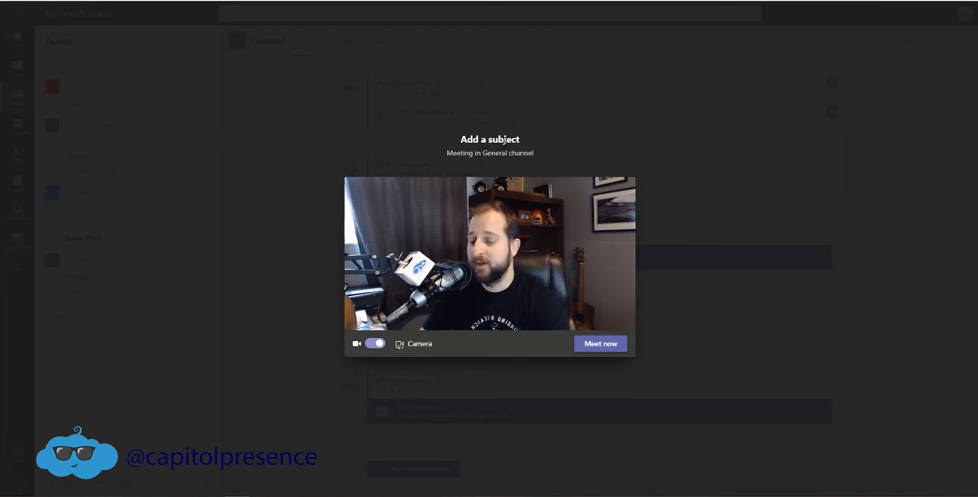
{"action": "left_click", "coordinate": [490, 140]}
{"action": "type", "text": "Test Me"}
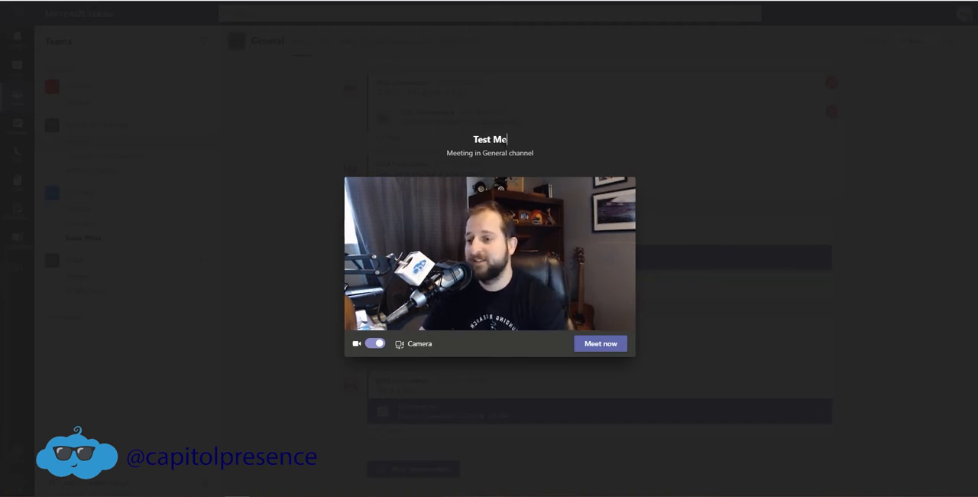
{"action": "type", "text": "eting ABout Sales"}
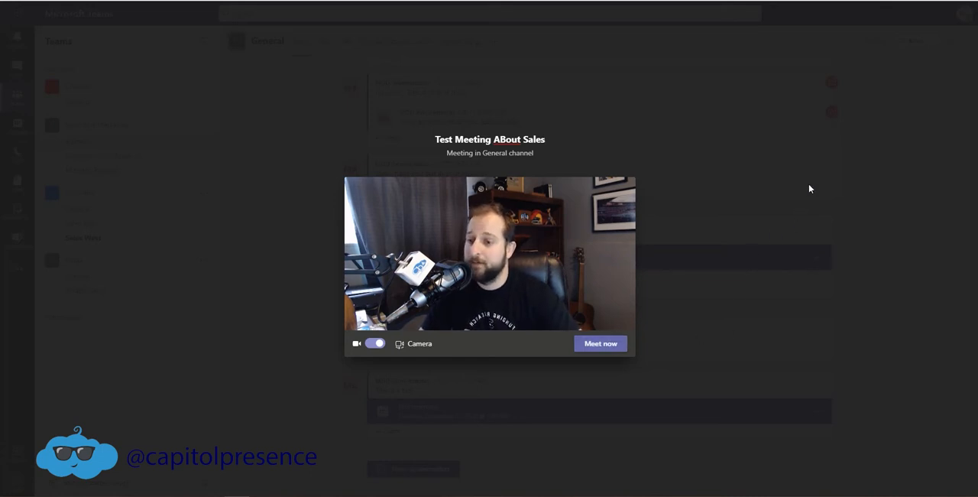
{"action": "left_click", "coordinate": [772, 162]}
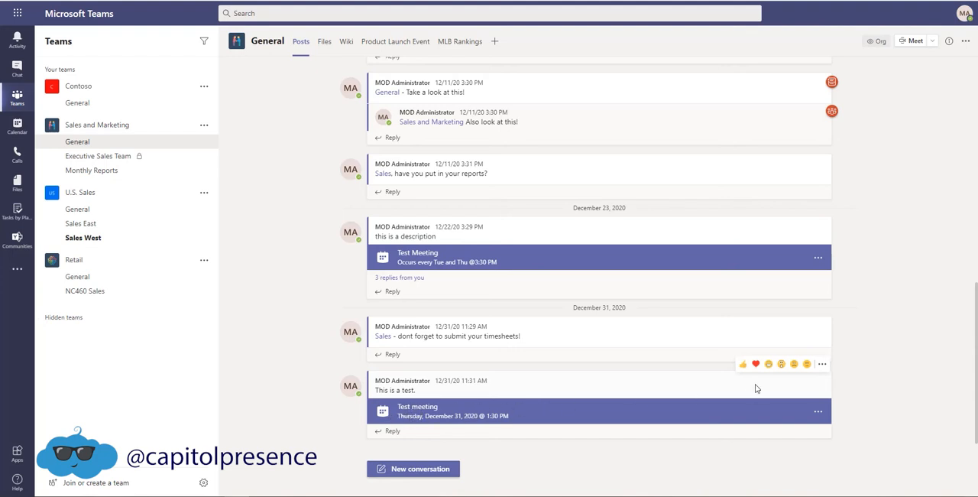
Begin scheduling a meeting in the Sales and Marketing General channel with the title "This is a Meeting".
{"action": "left_click", "coordinate": [934, 41]}
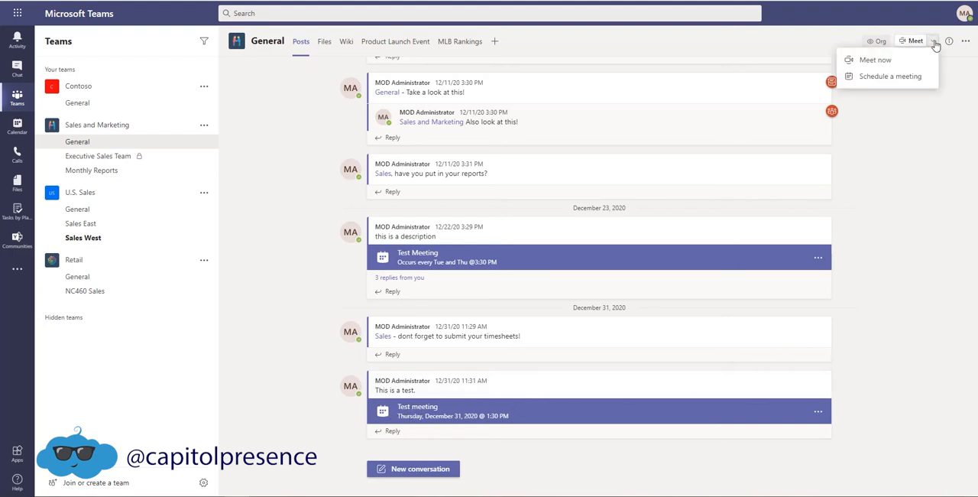
{"action": "left_click", "coordinate": [887, 76]}
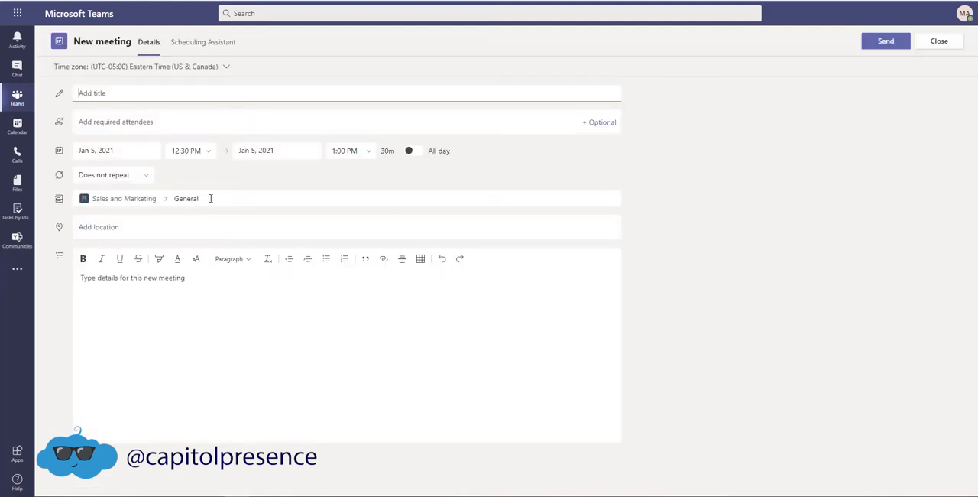
{"action": "type", "text": "This is a Meeting"}
{"action": "key", "text": "Tab"}
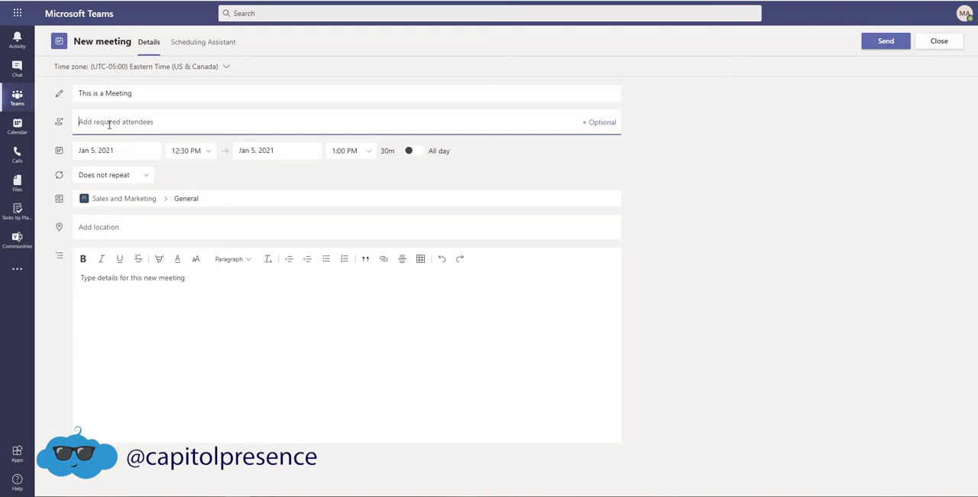
Add Sales and Marketing as a required attendee and enter the meeting details "This is a test meeting about sales.".
{"action": "type", "text": "Sales"}
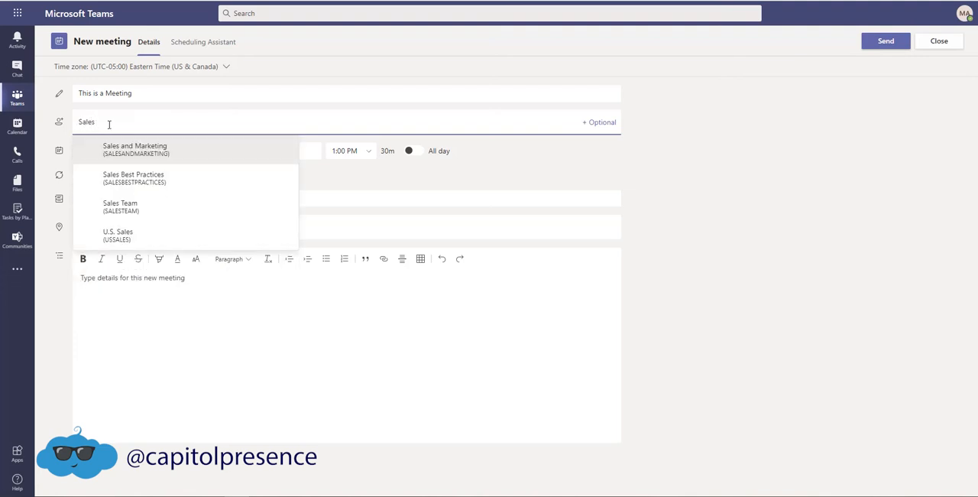
{"action": "left_click", "coordinate": [132, 148]}
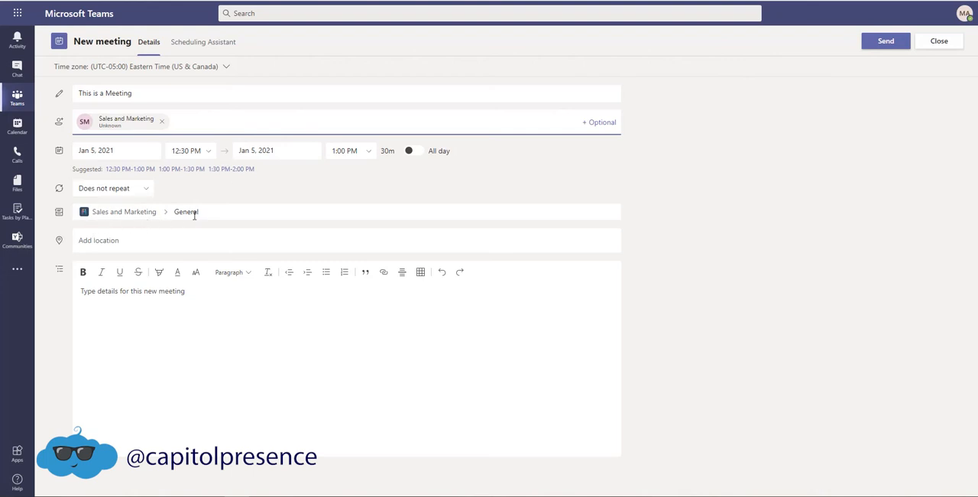
{"action": "left_click", "coordinate": [156, 317]}
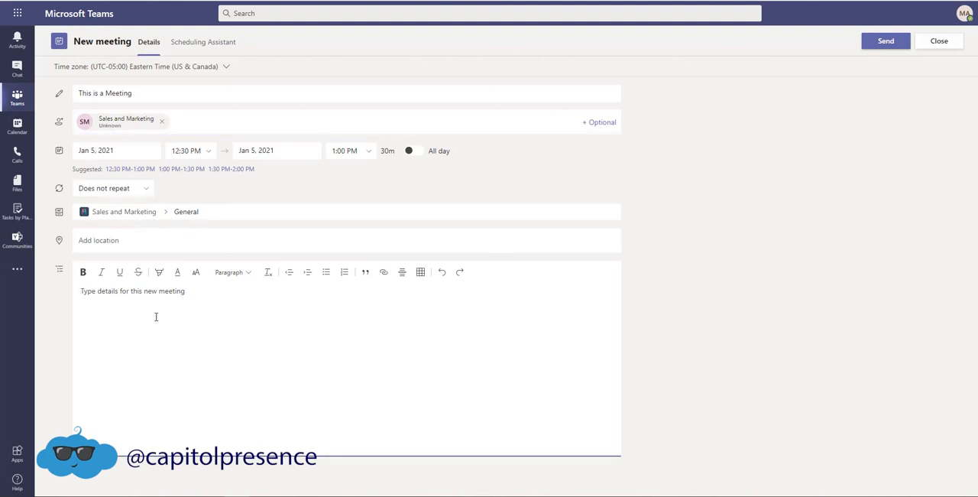
{"action": "type", "text": "This is a test meeting about sales."}
{"action": "left_click", "coordinate": [143, 190]}
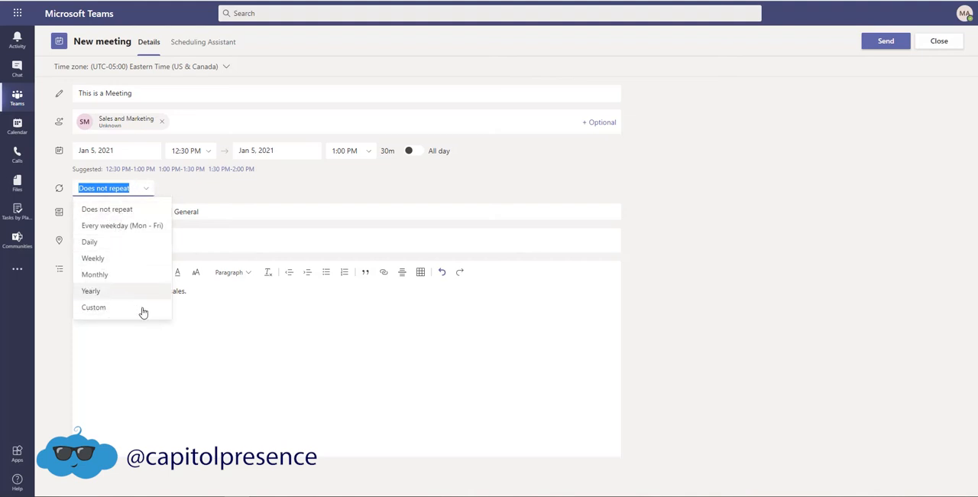
{"action": "left_click", "coordinate": [109, 308]}
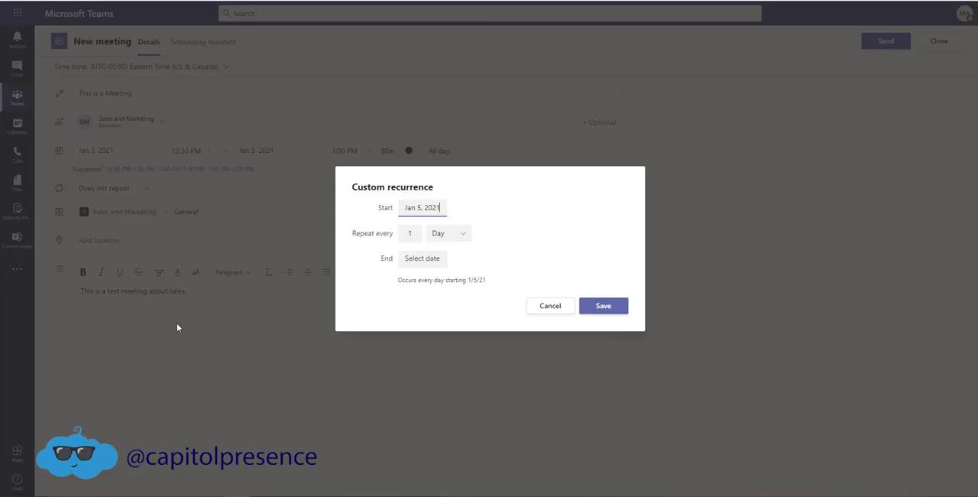
{"action": "left_click", "coordinate": [421, 235]}
{"action": "left_click", "coordinate": [550, 306]}
{"action": "left_click", "coordinate": [148, 189]}
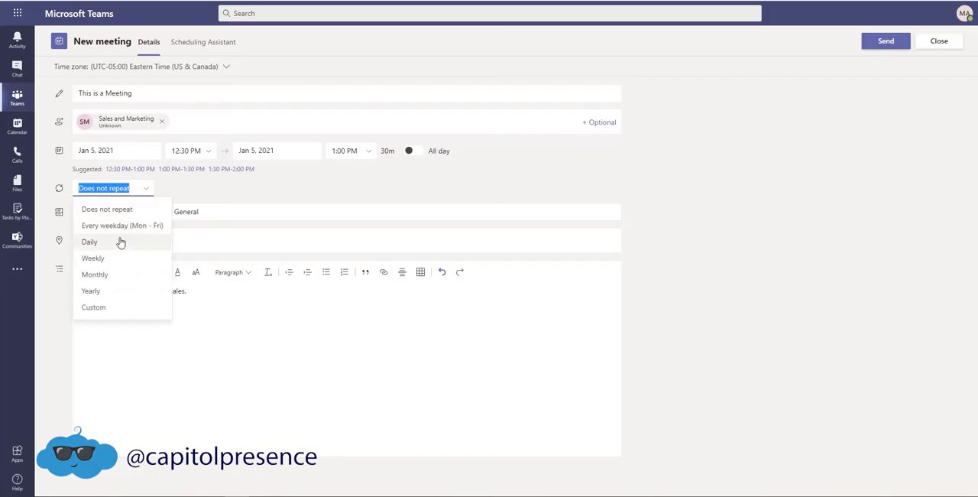
{"action": "left_click", "coordinate": [122, 241]}
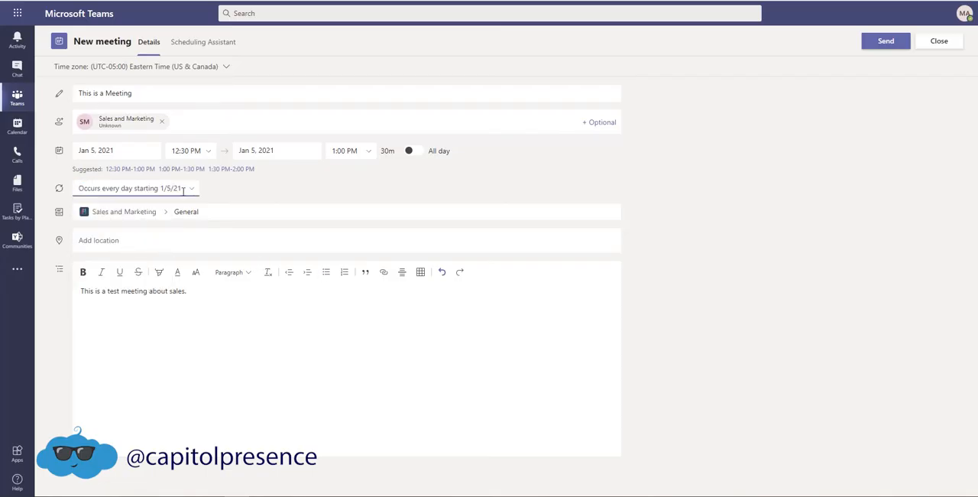
Make the meeting recur every week on Tuesday and Thursday with a custom recurrence.
{"action": "left_click", "coordinate": [183, 190]}
{"action": "left_click", "coordinate": [120, 257]}
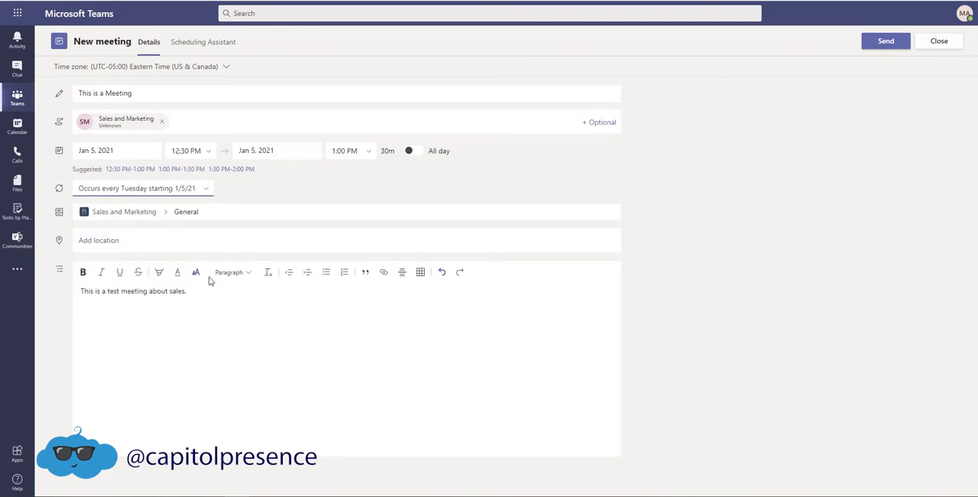
{"action": "left_click", "coordinate": [205, 189]}
{"action": "left_click", "coordinate": [111, 309]}
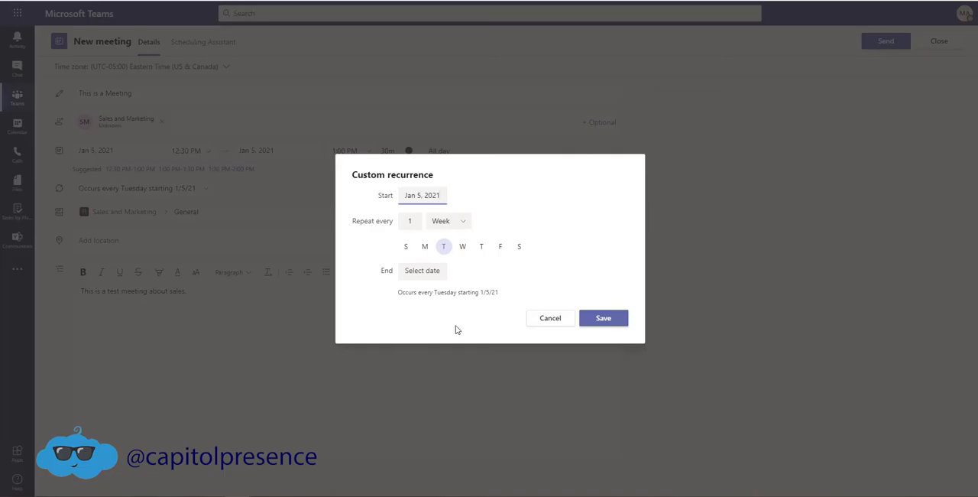
{"action": "left_click", "coordinate": [481, 247]}
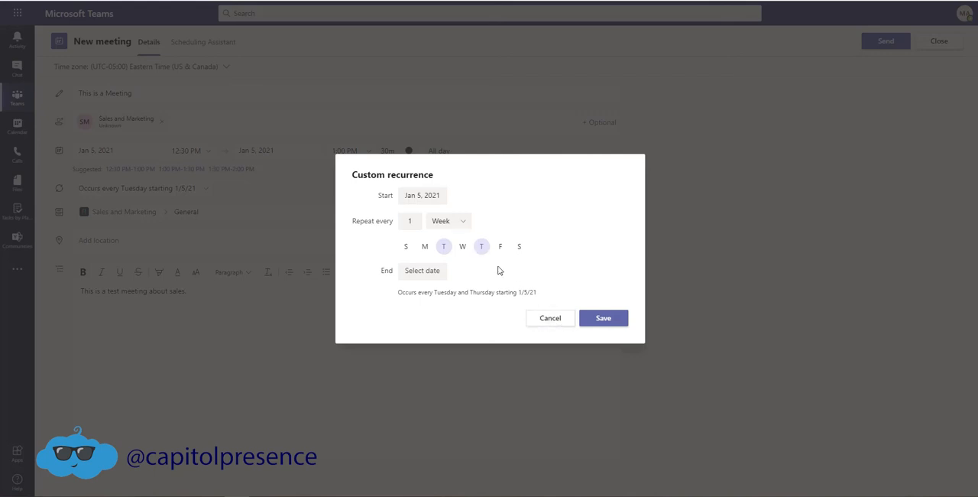
{"action": "left_click", "coordinate": [415, 221]}
End the meeting recurrence on Dec 31, 2021 and save the recurrence settings.
{"action": "left_click", "coordinate": [421, 271]}
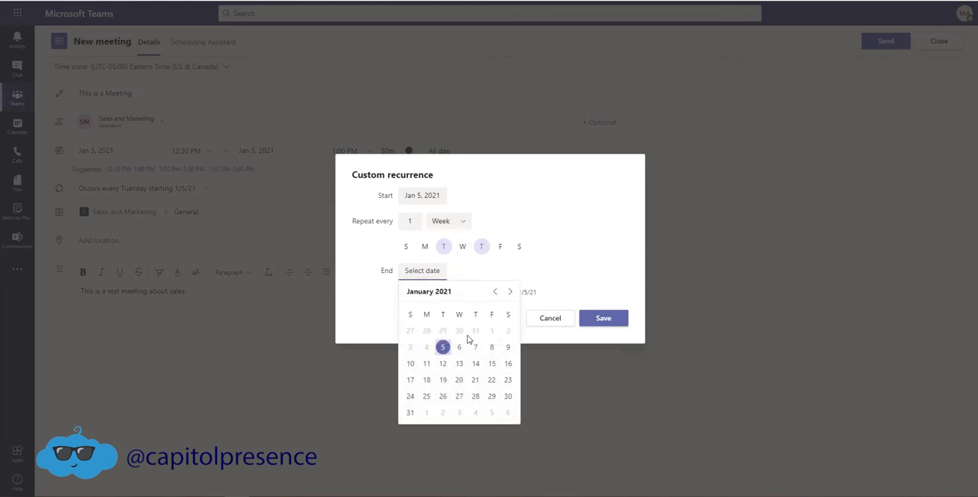
{"action": "left_click", "coordinate": [511, 291]}
{"action": "left_click", "coordinate": [510, 292]}
{"action": "left_click", "coordinate": [511, 291]}
{"action": "left_click", "coordinate": [511, 291]}
{"action": "left_click", "coordinate": [510, 292]}
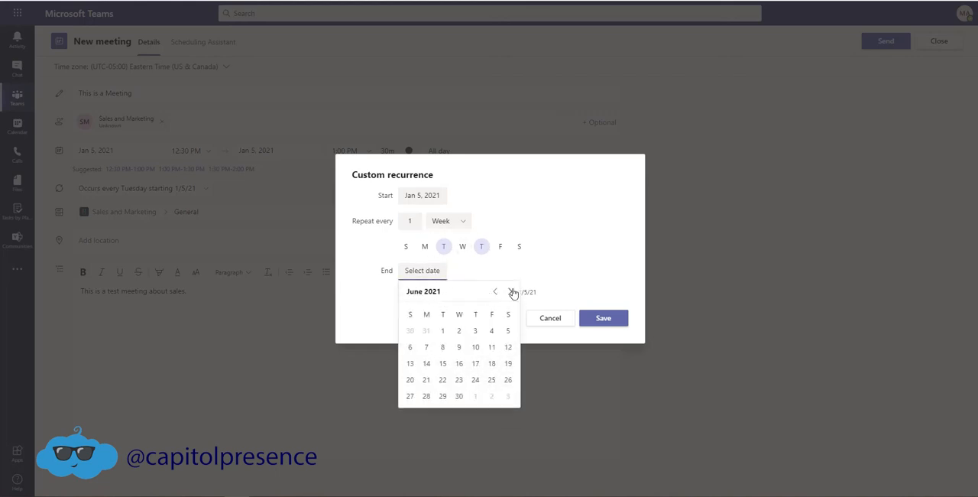
{"action": "left_click", "coordinate": [511, 291]}
{"action": "left_click", "coordinate": [511, 291]}
{"action": "left_click", "coordinate": [511, 292]}
{"action": "left_click", "coordinate": [511, 291]}
{"action": "left_click", "coordinate": [510, 291]}
{"action": "left_click", "coordinate": [510, 291]}
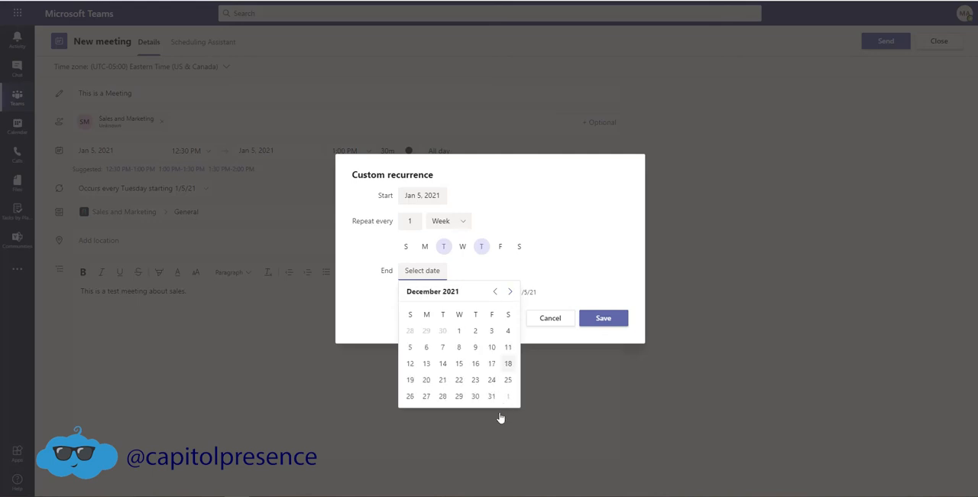
{"action": "left_click", "coordinate": [492, 396]}
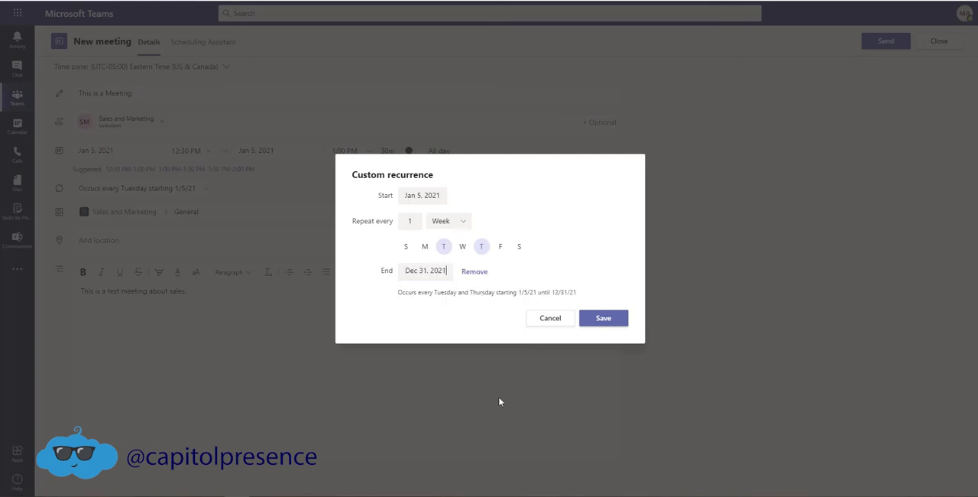
{"action": "left_click", "coordinate": [618, 317]}
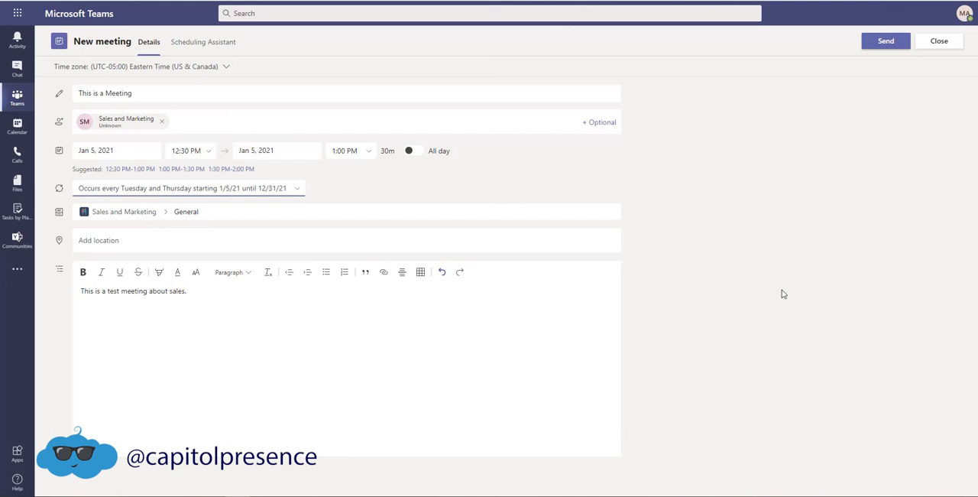
Set the meeting location to Conf Room Crystal from the Building 1 rooms and send the invitation.
{"action": "left_click", "coordinate": [165, 240]}
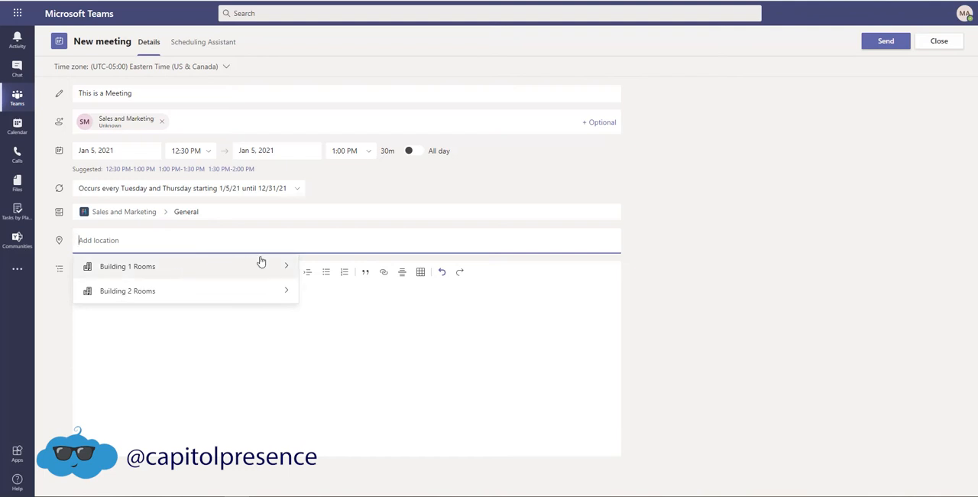
{"action": "left_click", "coordinate": [287, 272]}
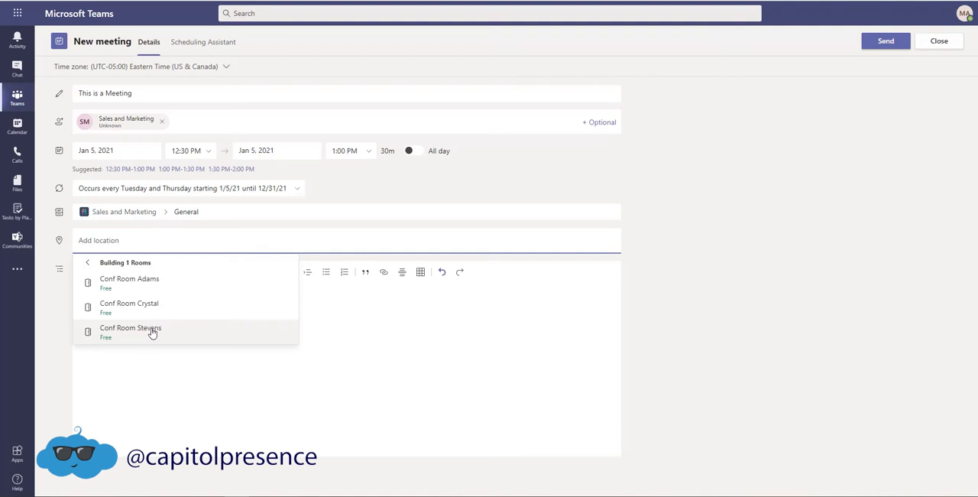
{"action": "left_click", "coordinate": [148, 304]}
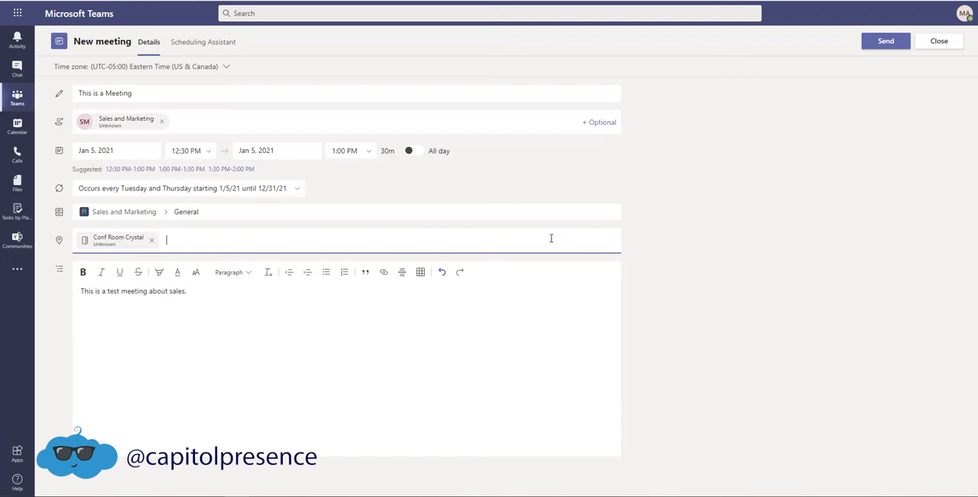
{"action": "left_click", "coordinate": [887, 44]}
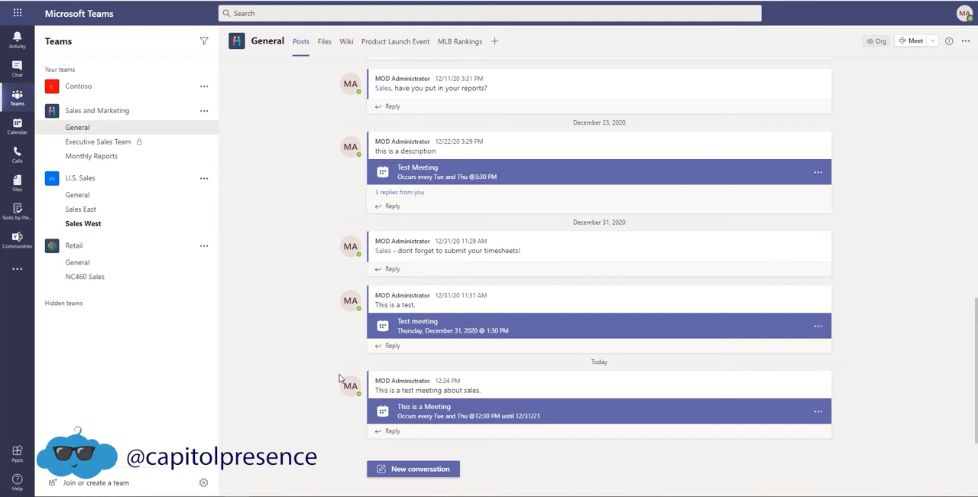
Give the "This is a Meeting" post a thumbs-up, start a reply reading "This Great!" and dismiss the tags tip.
{"action": "mouse_move", "coordinate": [769, 374]}
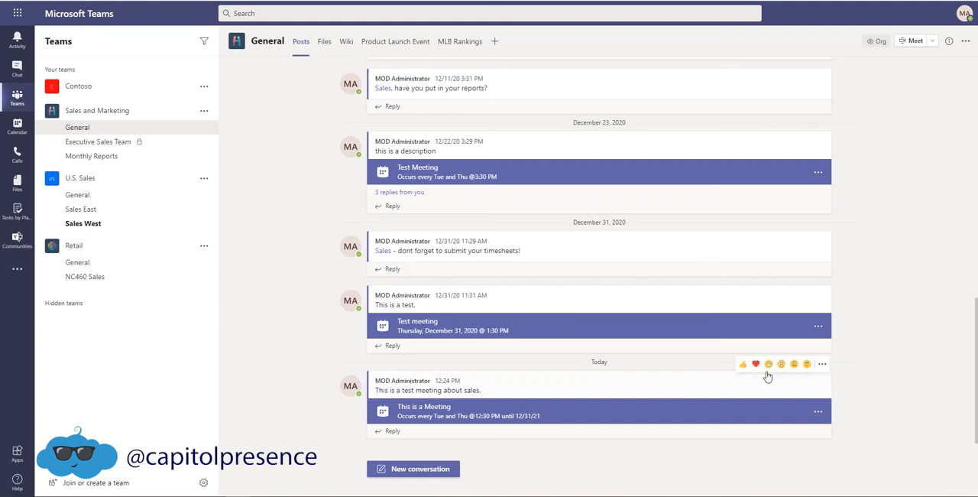
{"action": "left_click", "coordinate": [744, 365]}
{"action": "left_click", "coordinate": [393, 431]}
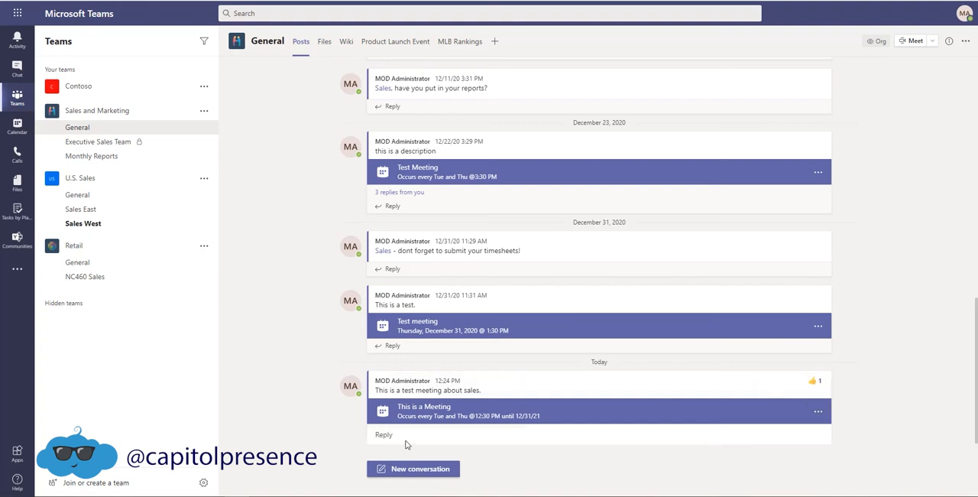
{"action": "type", "text": "This"}
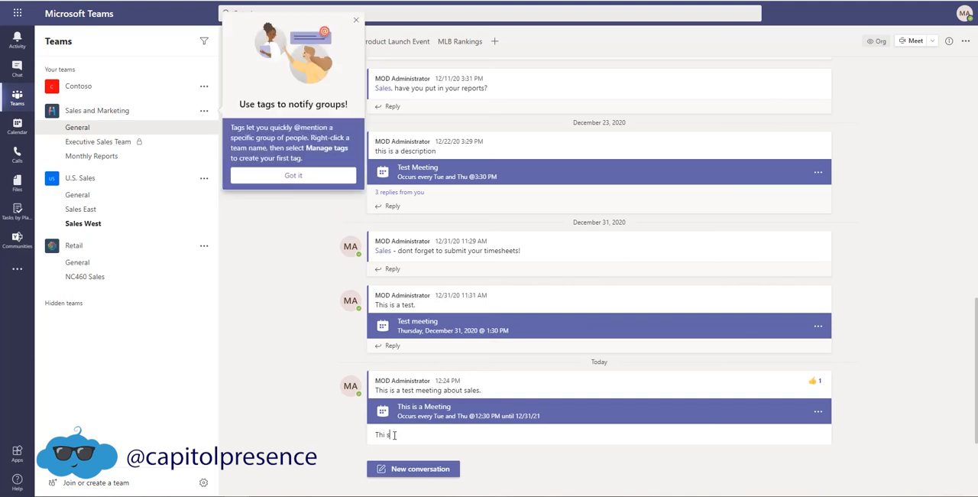
{"action": "type", "text": " Great!"}
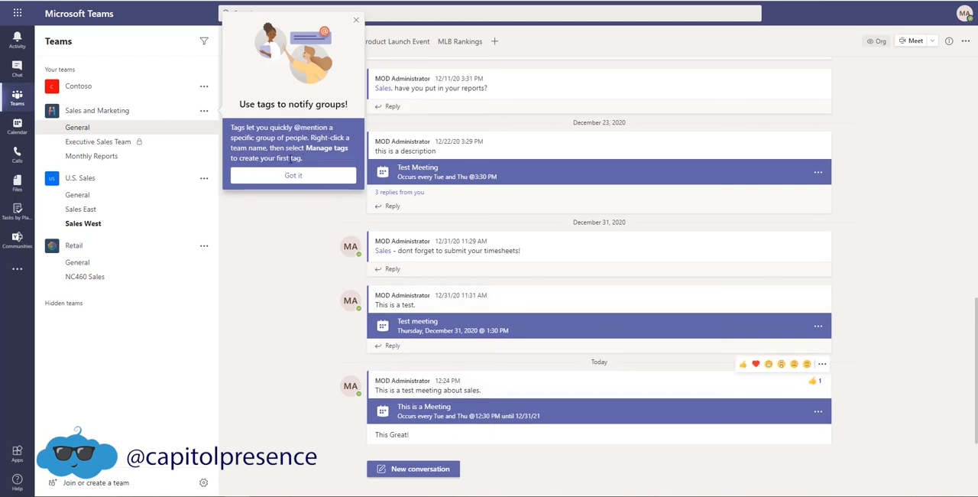
{"action": "left_click", "coordinate": [292, 175]}
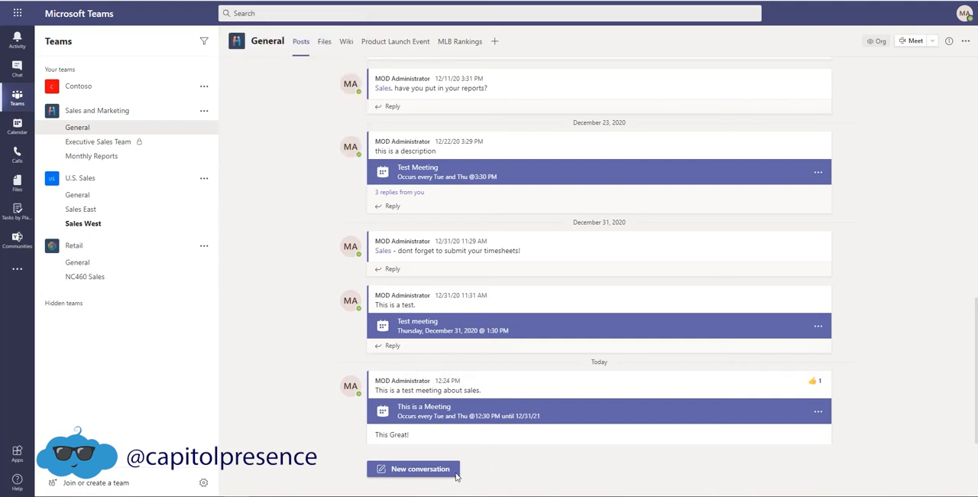
Mention the Sales and Marketing team in the reply after "This Great!".
{"action": "type", "text": "@"}
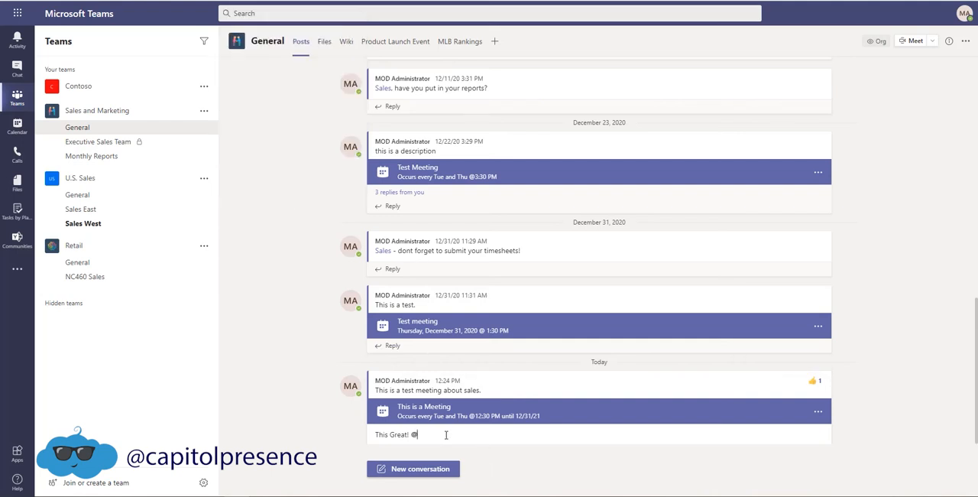
{"action": "type", "text": "s"}
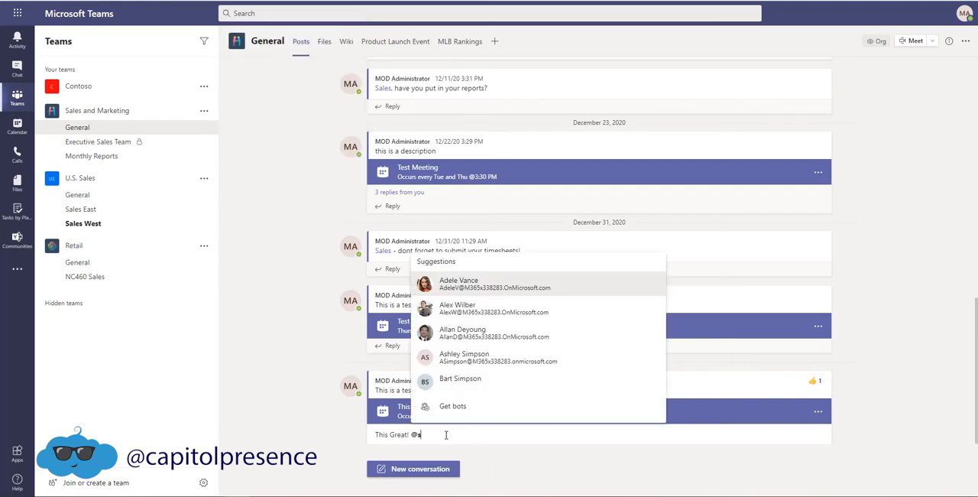
{"action": "type", "text": "ales"}
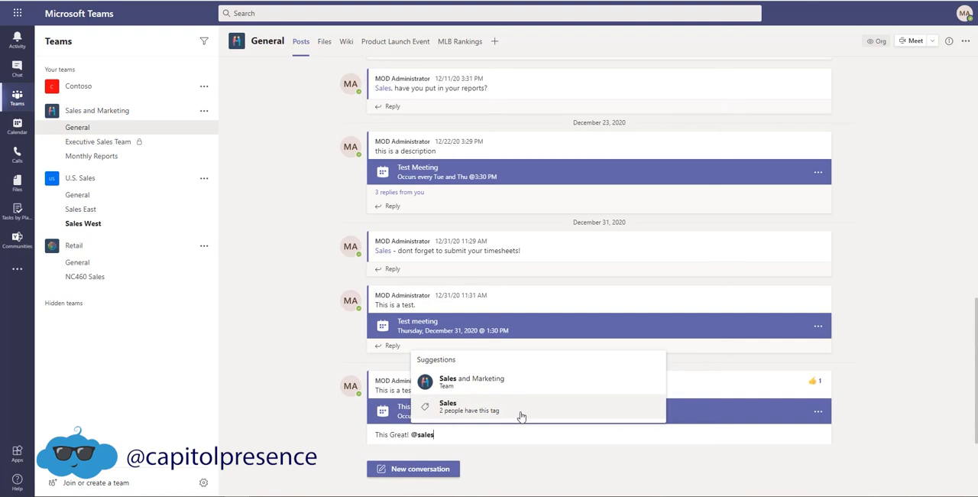
{"action": "left_click", "coordinate": [470, 384]}
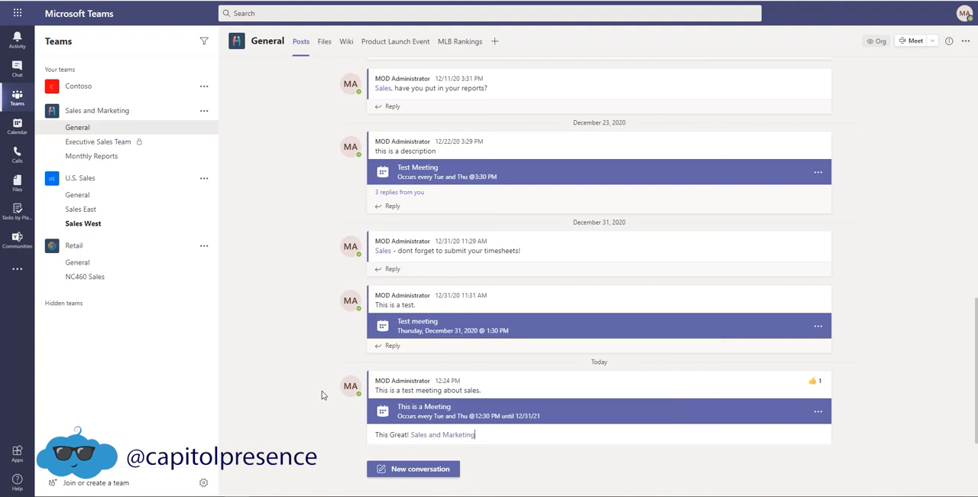
Complete the reply with "team looking forward to meeting!" after the mention, with correct spelling, and post it.
{"action": "type", "text": "team looking forwad to meeting!"}
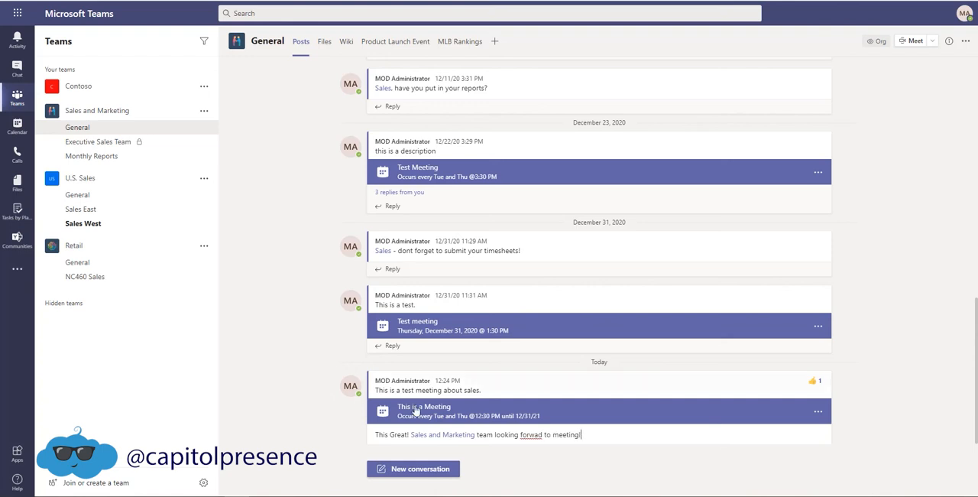
{"action": "left_click", "coordinate": [538, 434]}
{"action": "type", "text": "r"}
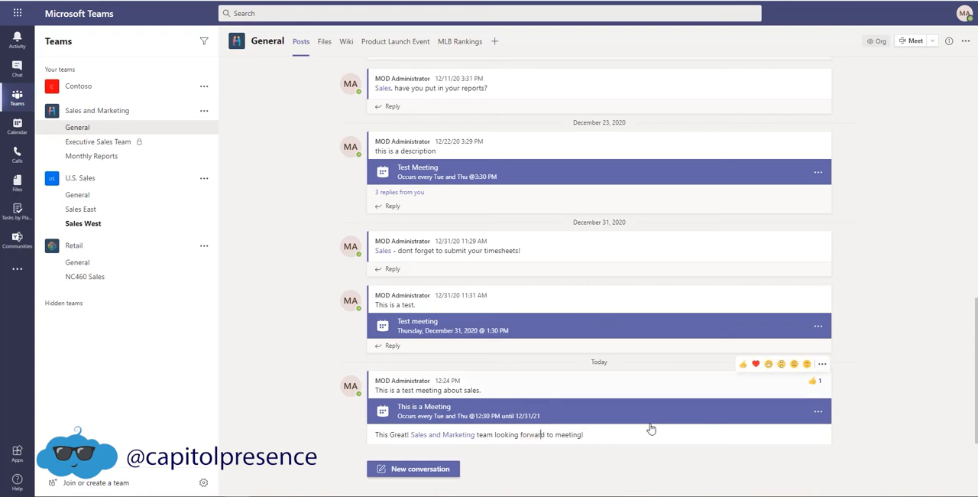
{"action": "key", "text": "Return"}
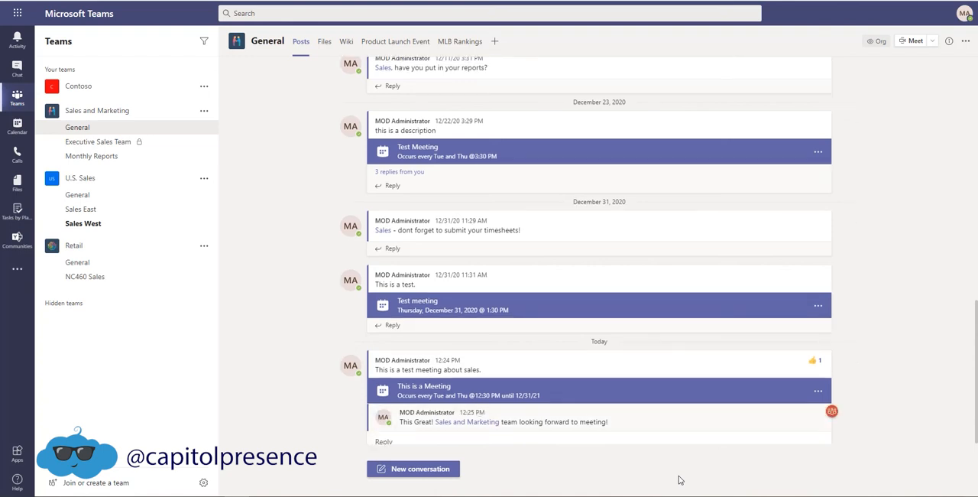
Search the GIFs for "office" and post the "Nailed it" GIF as another reply to the meeting post.
{"action": "scroll", "coordinate": [714, 411], "scroll_direction": "down", "scroll_amount": 1}
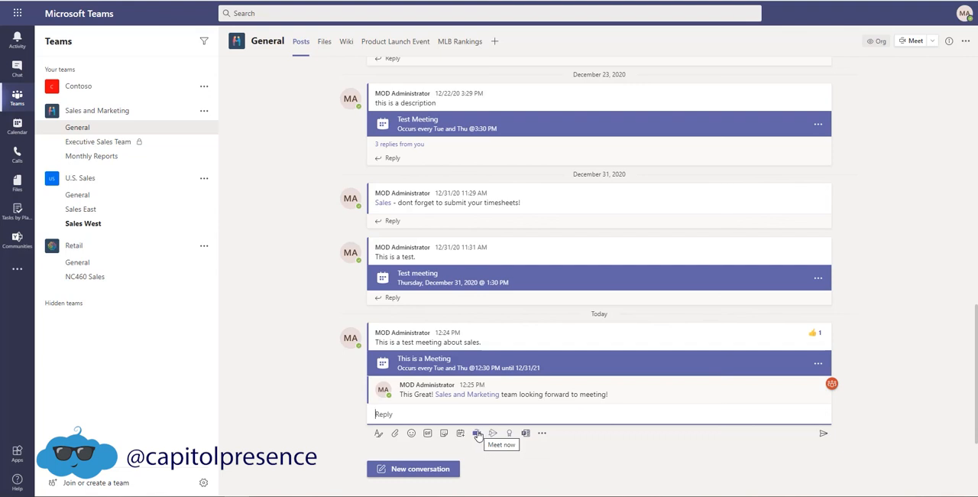
{"action": "left_click", "coordinate": [427, 433]}
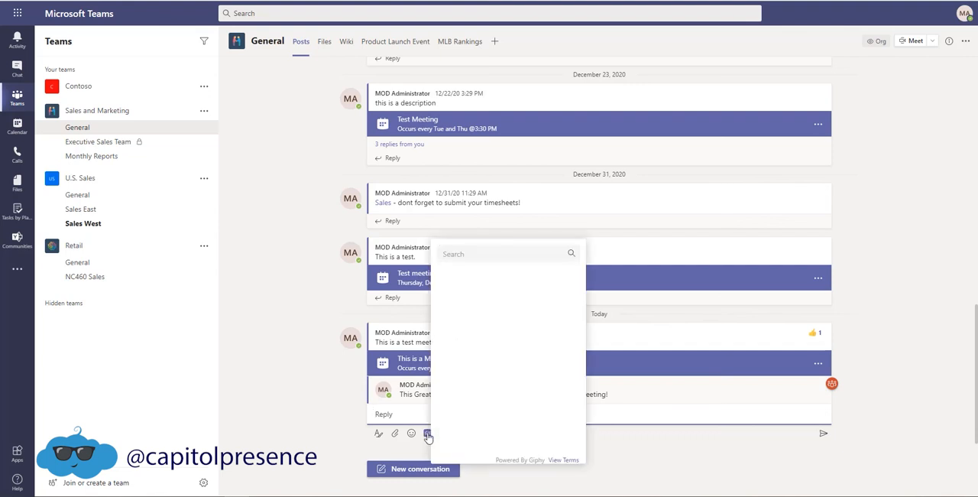
{"action": "type", "text": "office"}
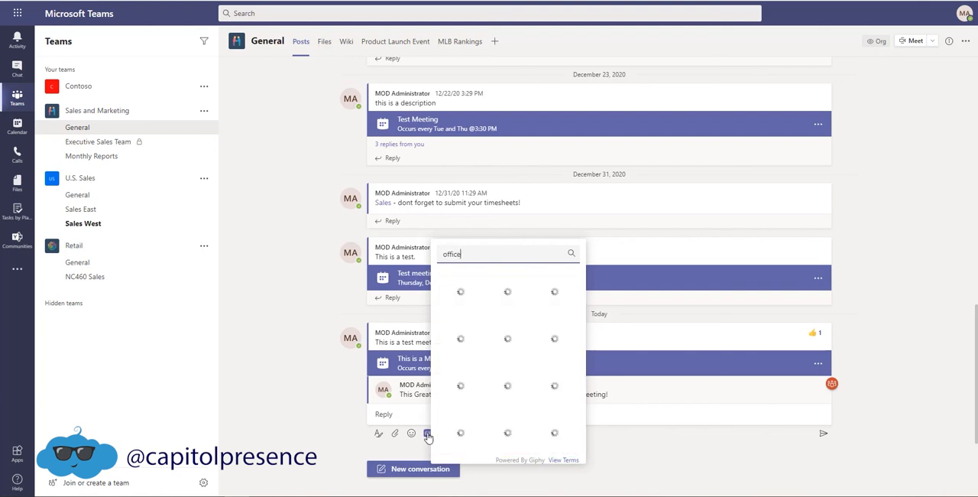
{"action": "left_click", "coordinate": [364, 339]}
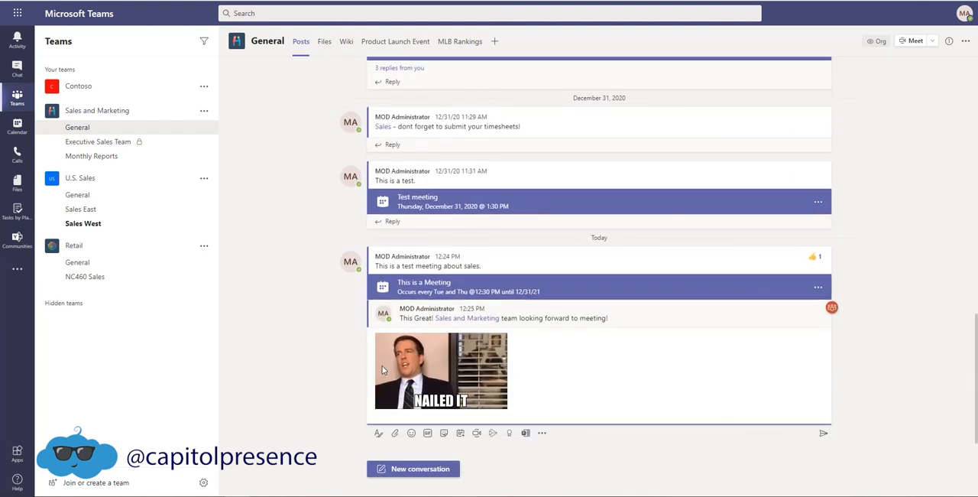
{"action": "left_click", "coordinate": [823, 433]}
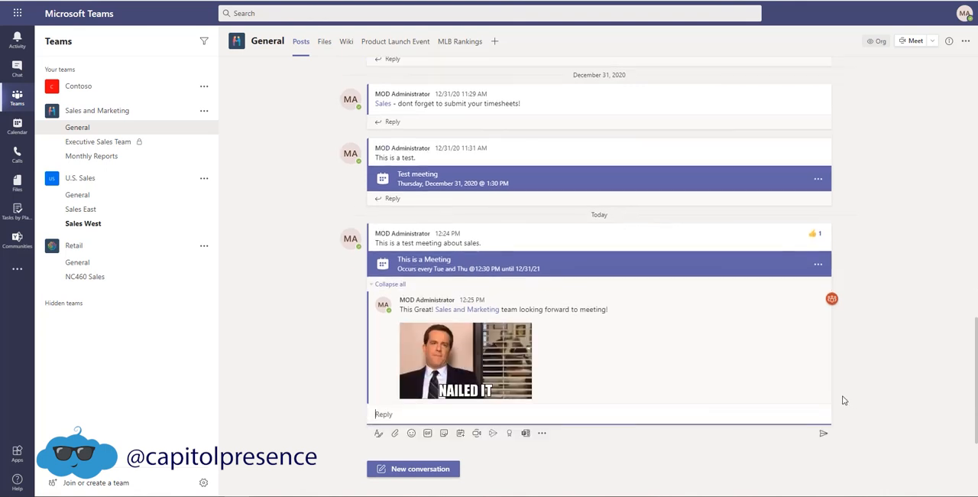